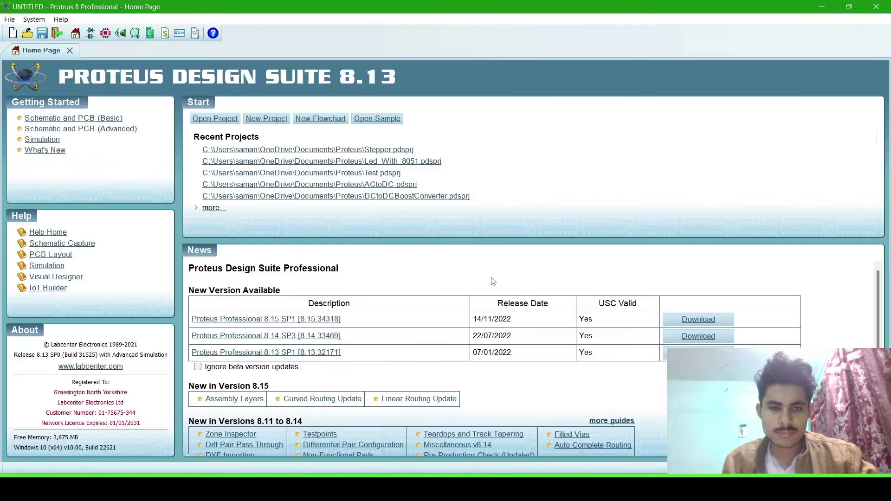
- Start a new project from the Proteus 8 Professional Home Page
click(276, 120)
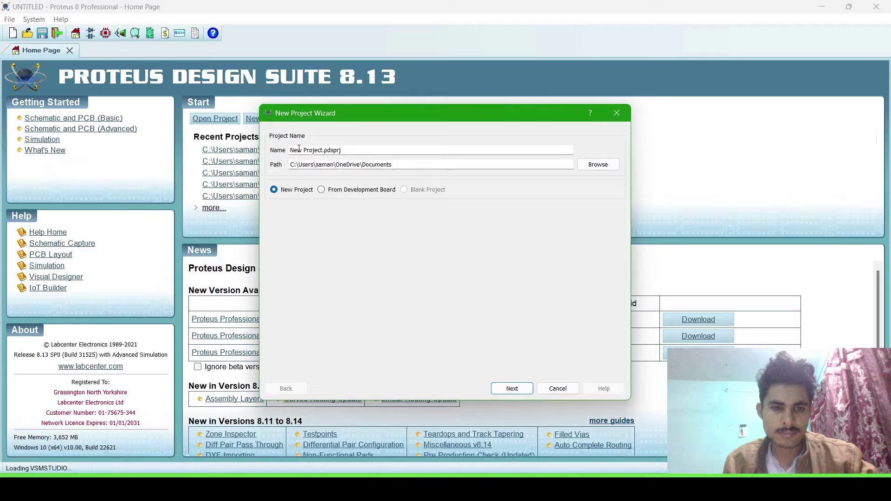
- Name the project 'Stepper Motor' and save it in the Documents\Proteus folder
drag(322, 152, 290, 152)
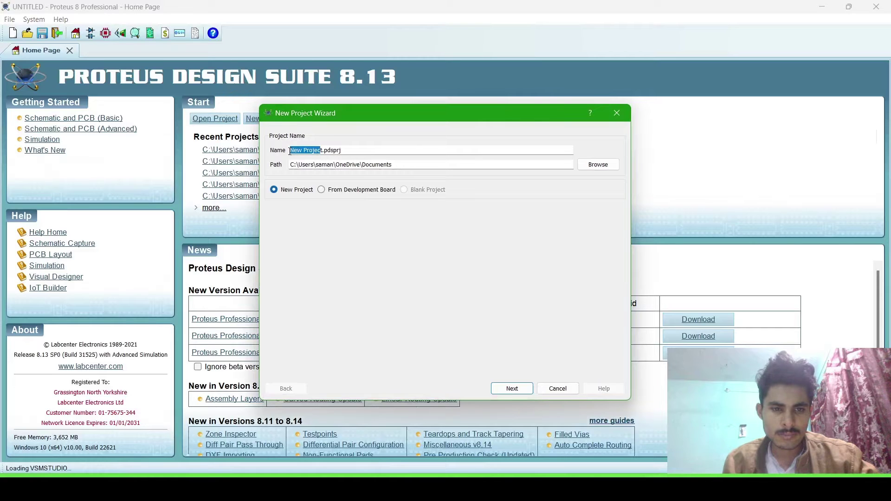
key(BackSpace)
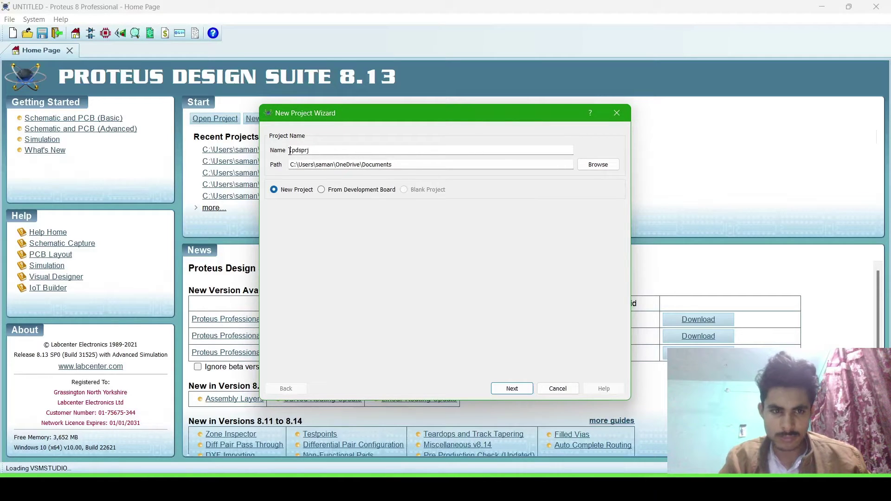
text(Ste)
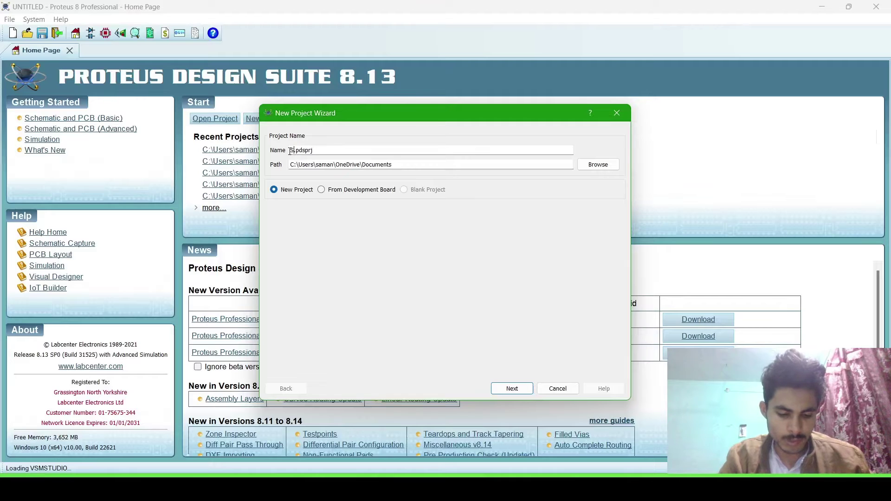
text(pper Mot)
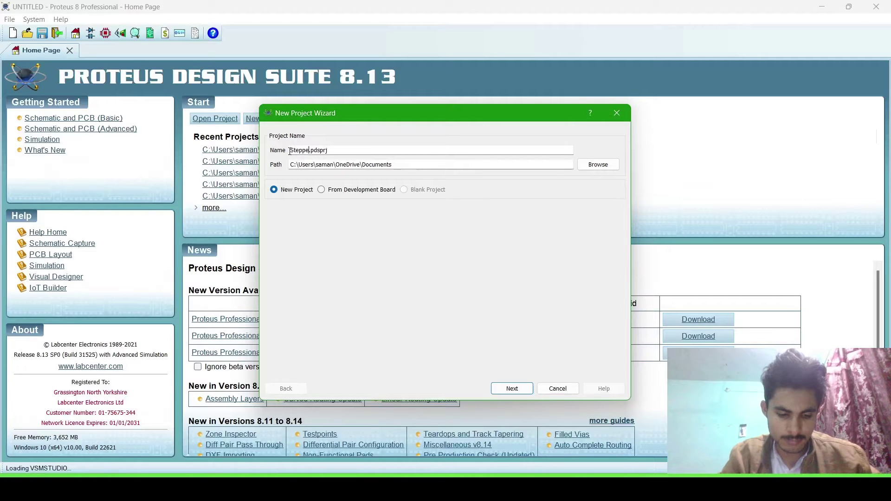
text(or)
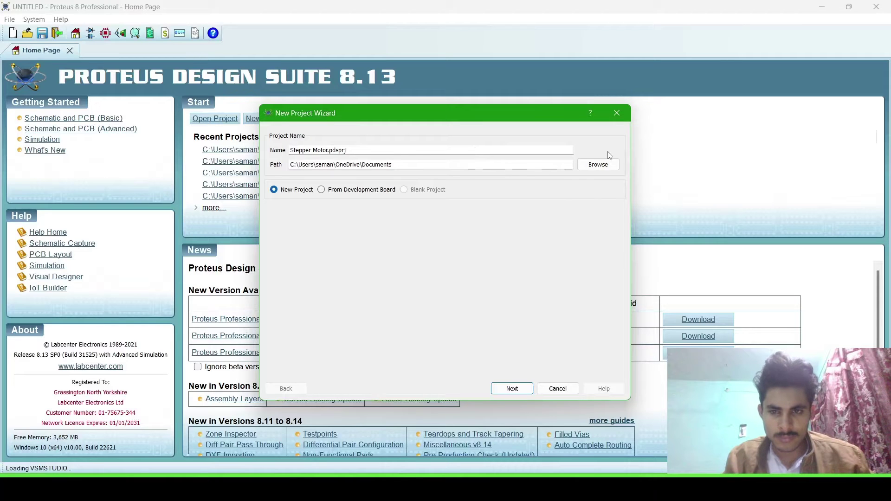
click(598, 164)
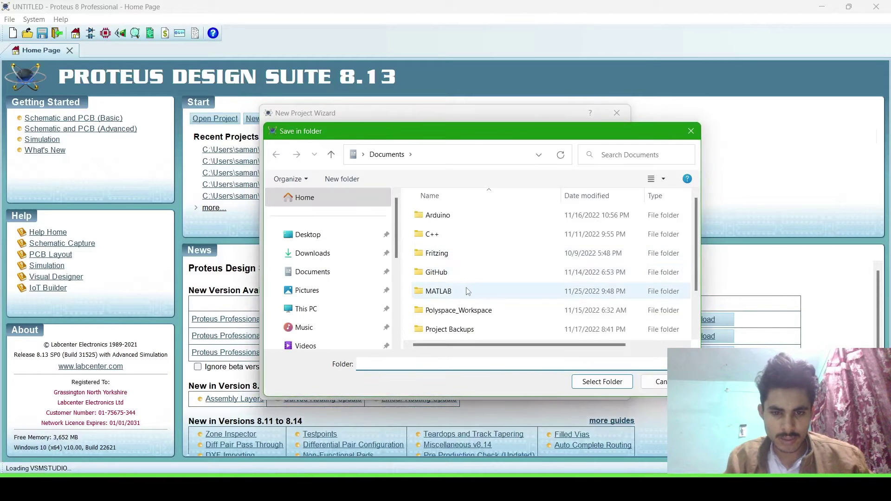
scroll(459, 283, down, 2)
click(446, 300)
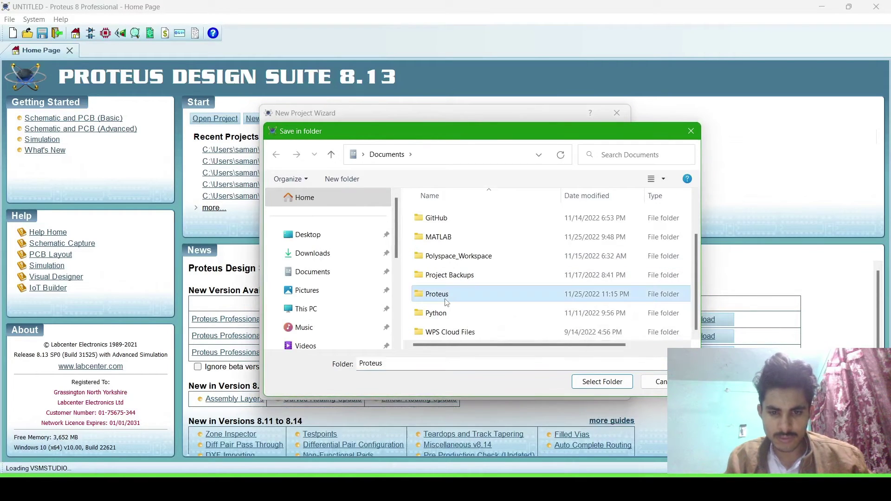
click(603, 381)
- Accept the DEFAULT schematic template and skip the PCB layout page
click(513, 390)
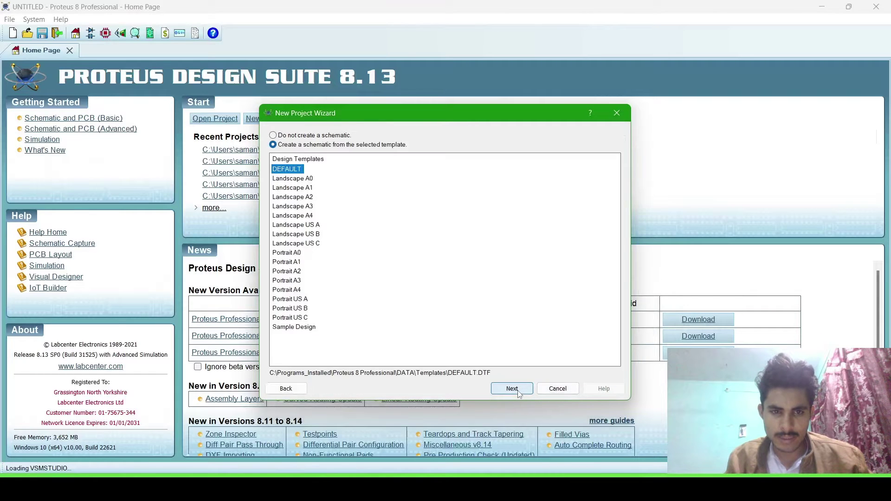
click(518, 392)
click(518, 392)
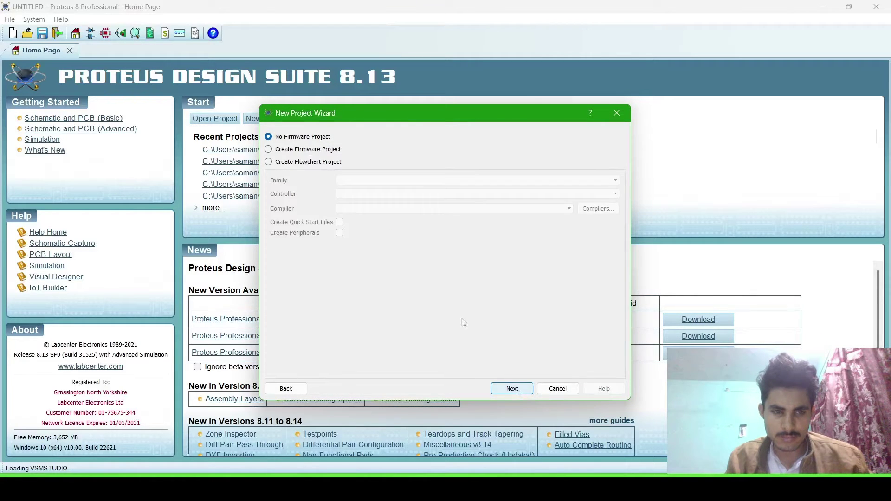
- Make it a firmware project with an AT89C51 controller and the Keil for 8051 compiler
click(289, 150)
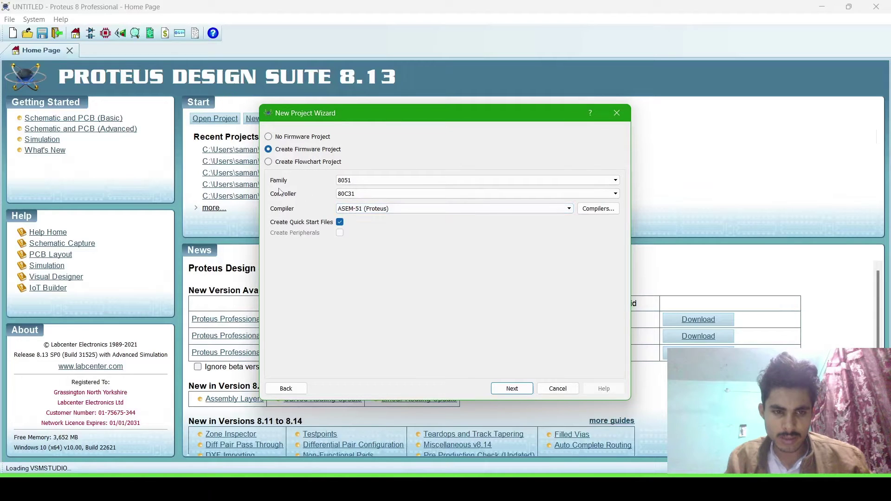
click(363, 193)
scroll(367, 250, down, 2)
scroll(366, 257, down, 1)
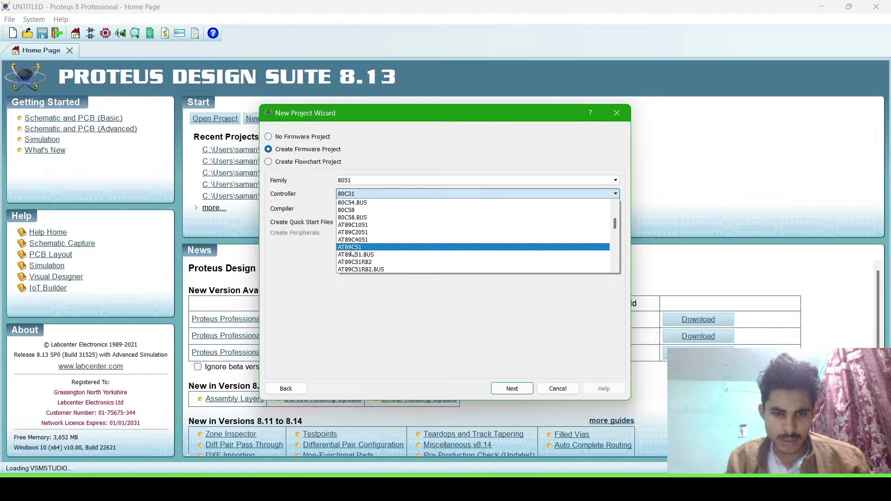
click(353, 248)
click(378, 209)
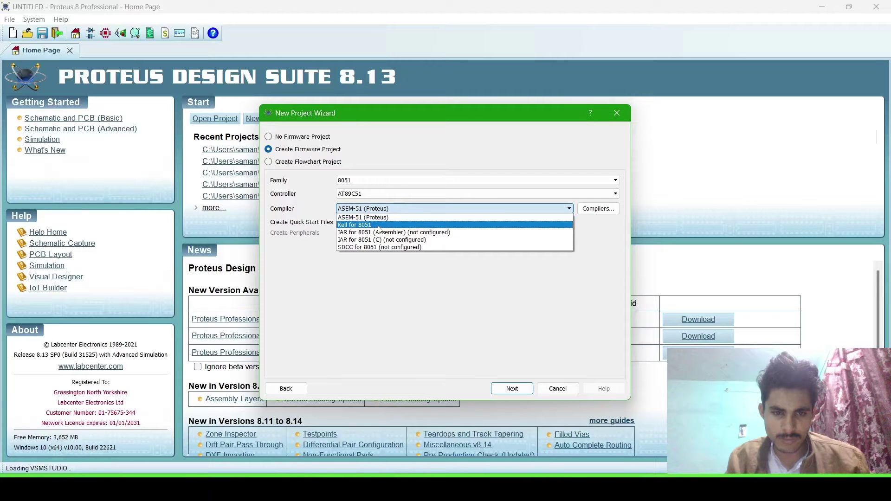
click(379, 226)
- Finish the wizard, switch to Schematic Capture, and bring up the device picker
click(510, 389)
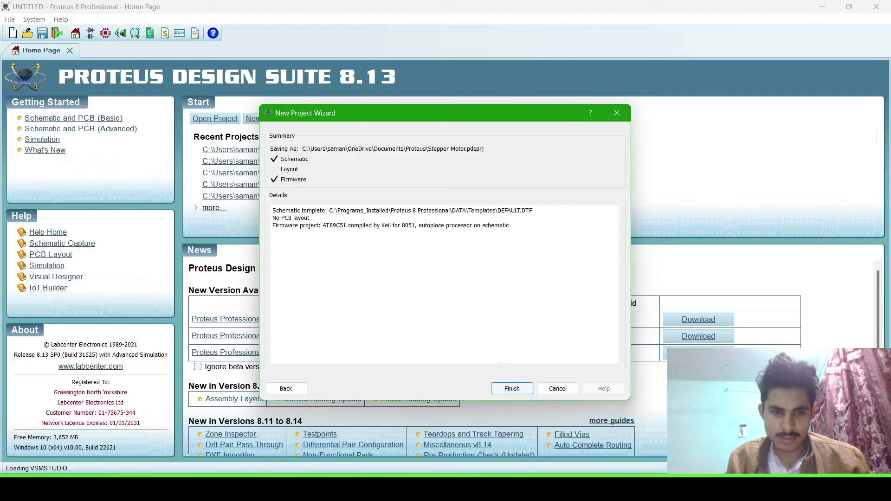
click(510, 389)
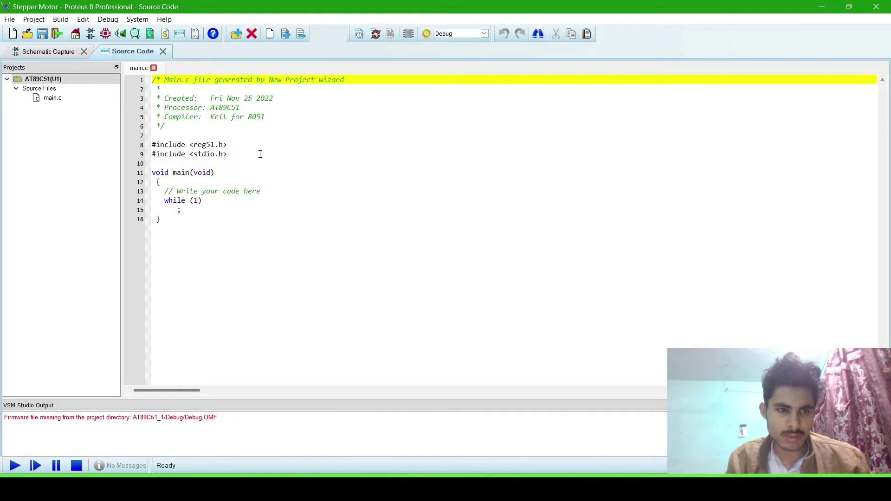
click(48, 51)
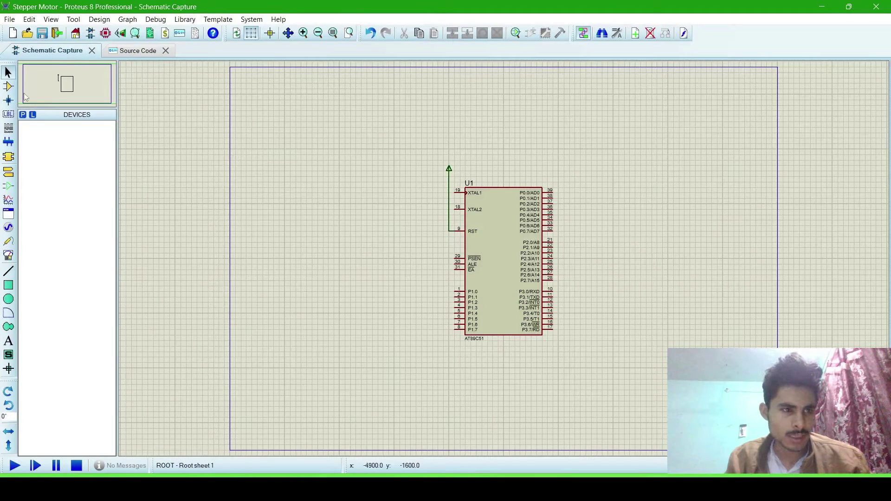
click(23, 115)
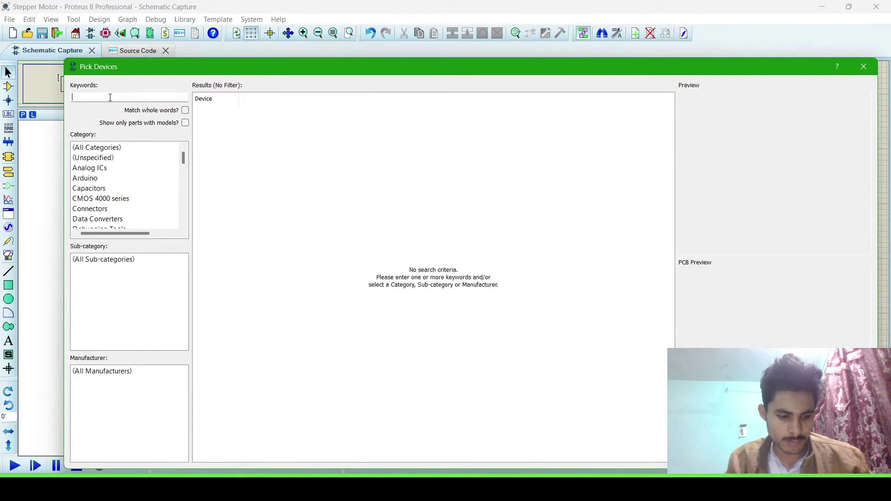
- Search 'Ste', compare the stepper models, and add the unipolar MOTOR-STEPPER to the device list
text(Stepper)
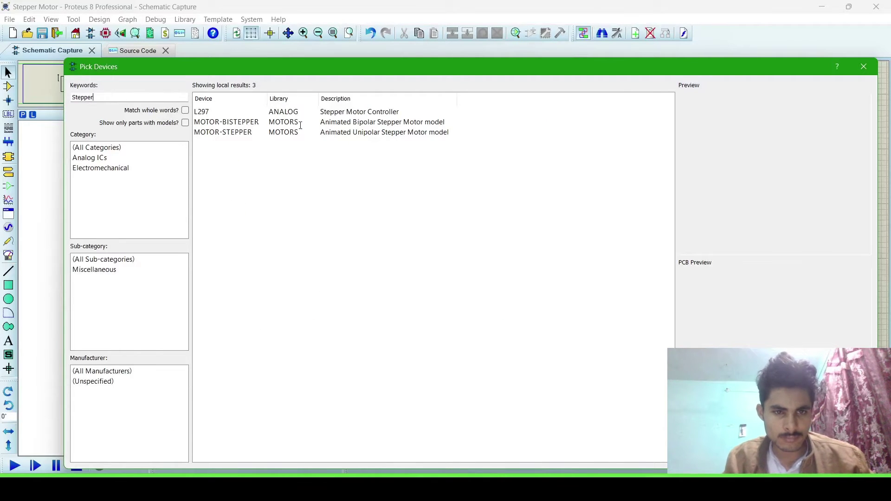
click(280, 124)
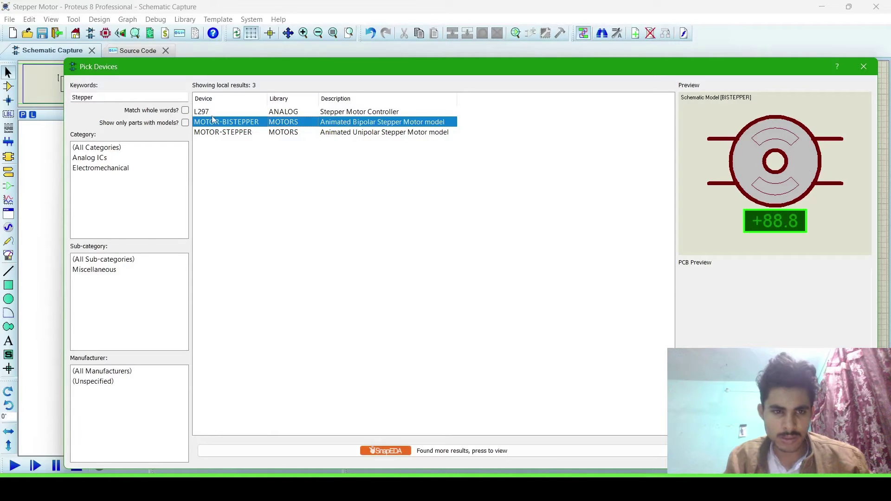
click(286, 134)
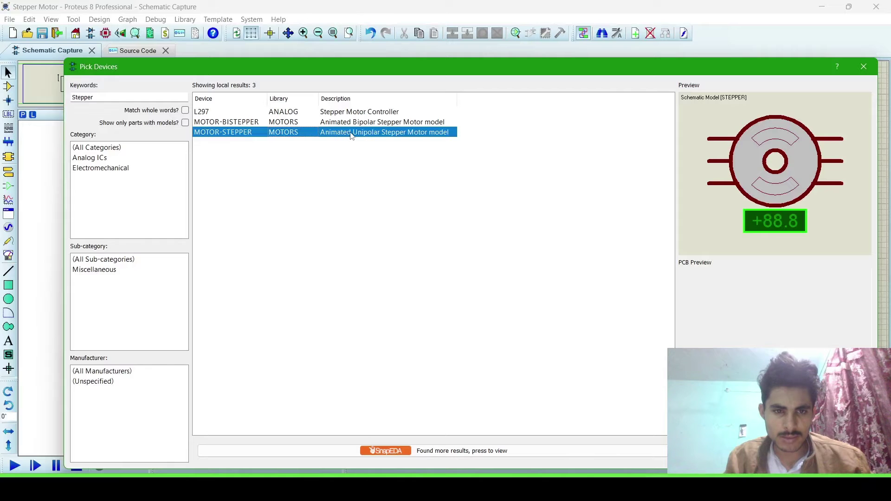
double_click(310, 133)
click(864, 66)
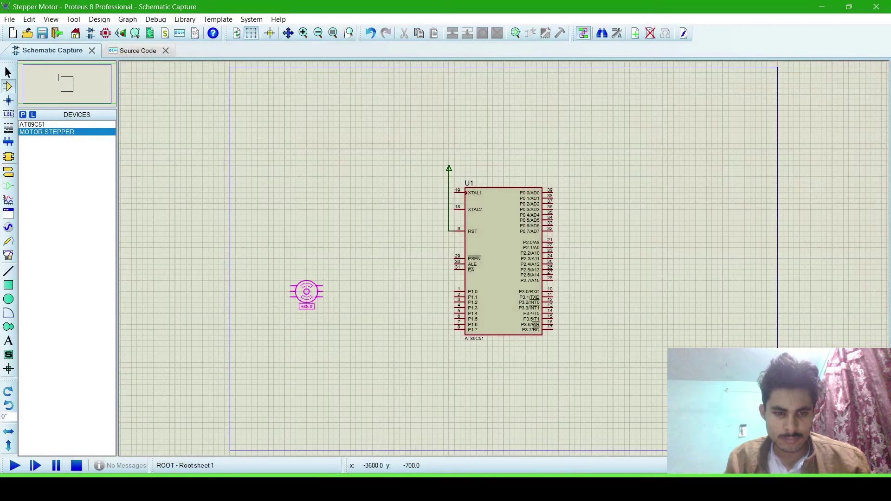
- Place the MOTOR-STEPPER on the canvas and move it beside the AT89C51's Port 1 pins
click(318, 292)
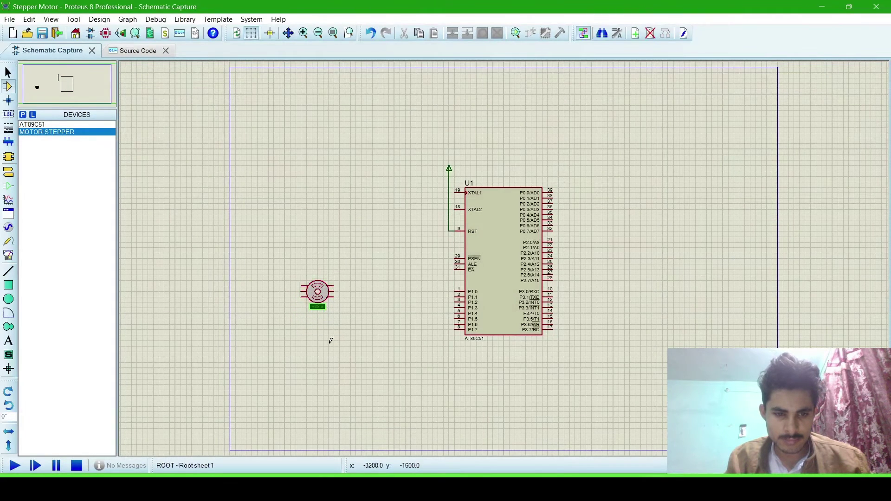
scroll(420, 302, up, 1)
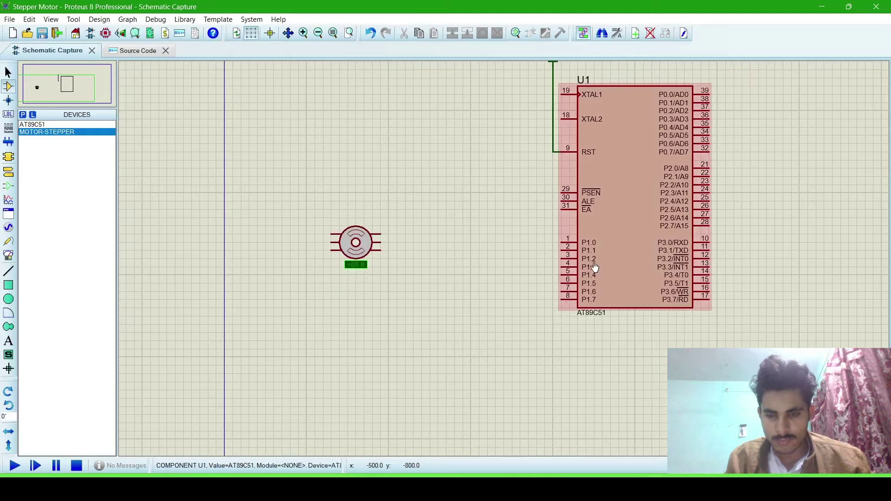
click(355, 246)
drag(446, 278, 446, 254)
click(496, 280)
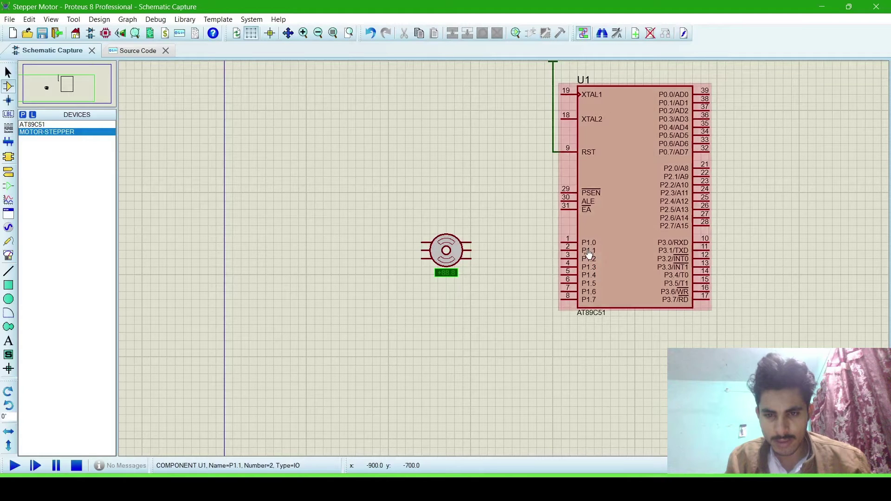
- Wire AT89C51 pins P1.0, P1.1, P1.2 and P1.3 to the motor's four coil leads
click(562, 241)
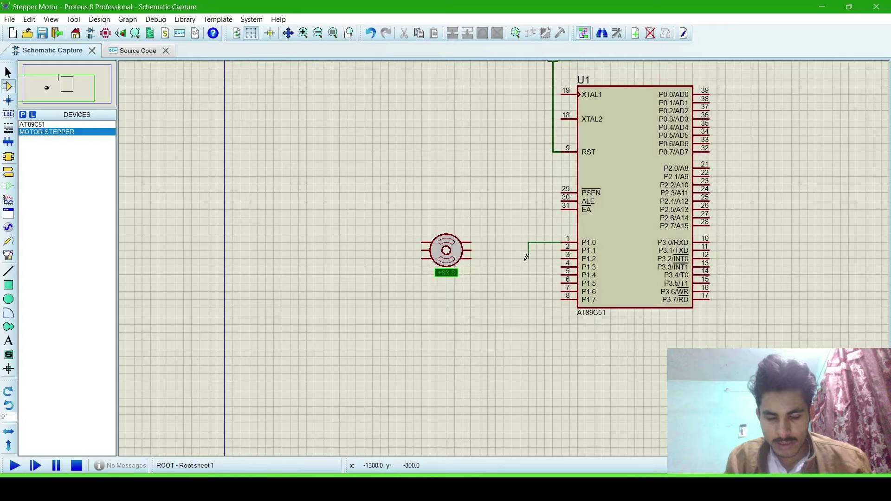
click(512, 242)
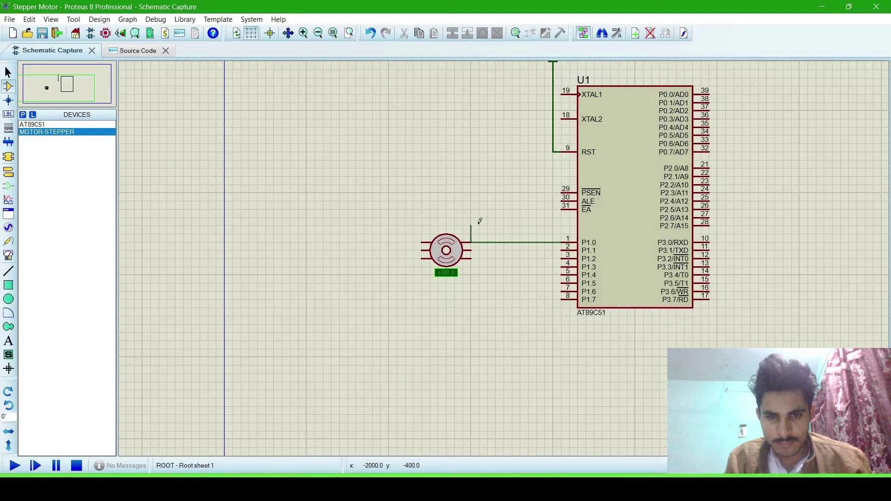
click(397, 226)
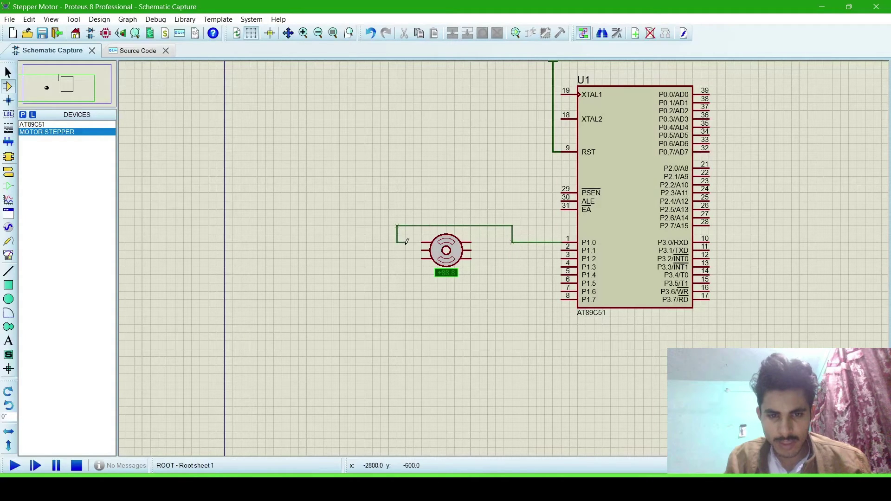
click(427, 242)
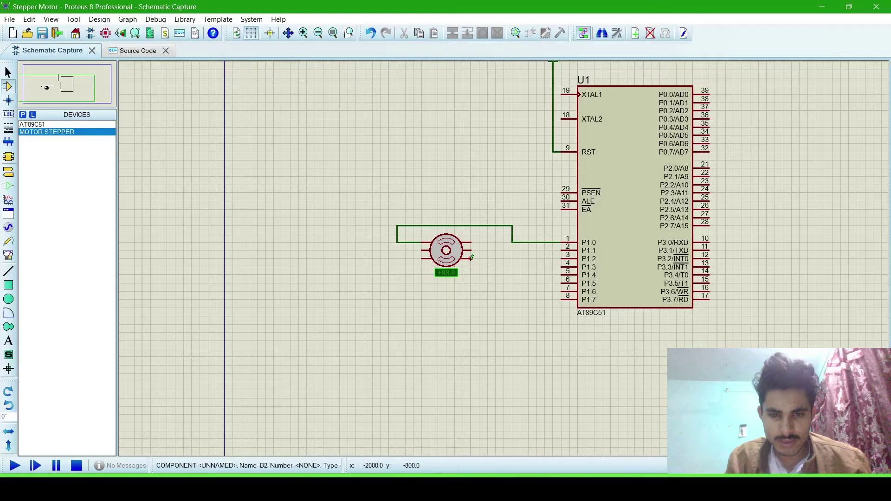
click(562, 251)
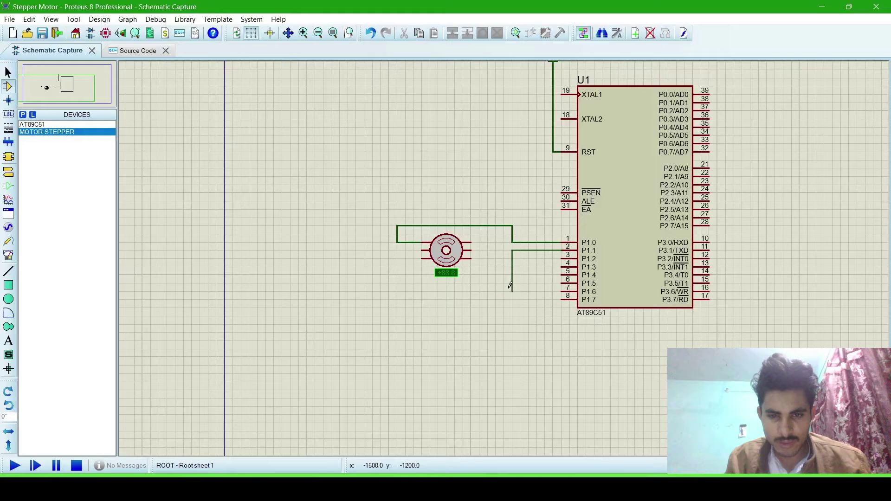
click(417, 259)
click(561, 258)
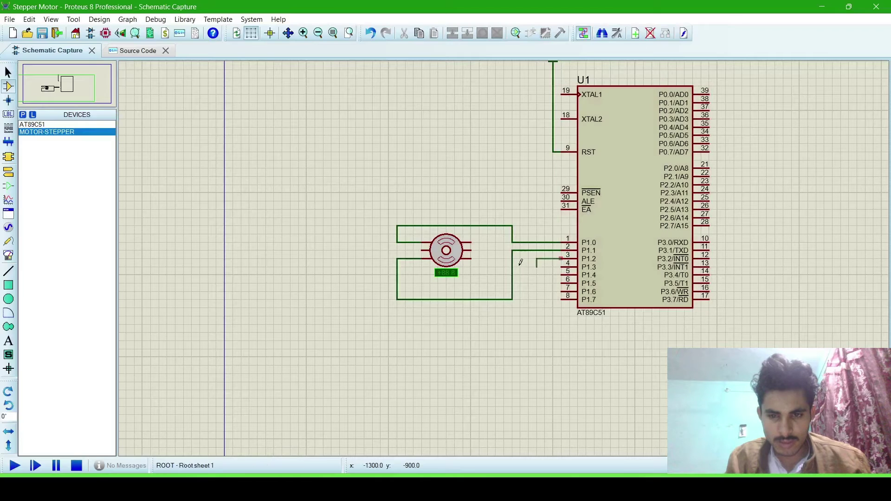
click(474, 259)
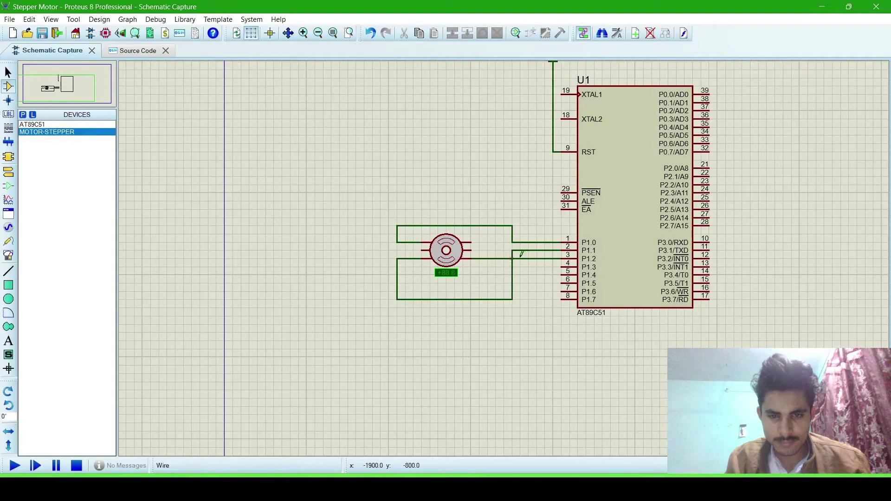
click(562, 266)
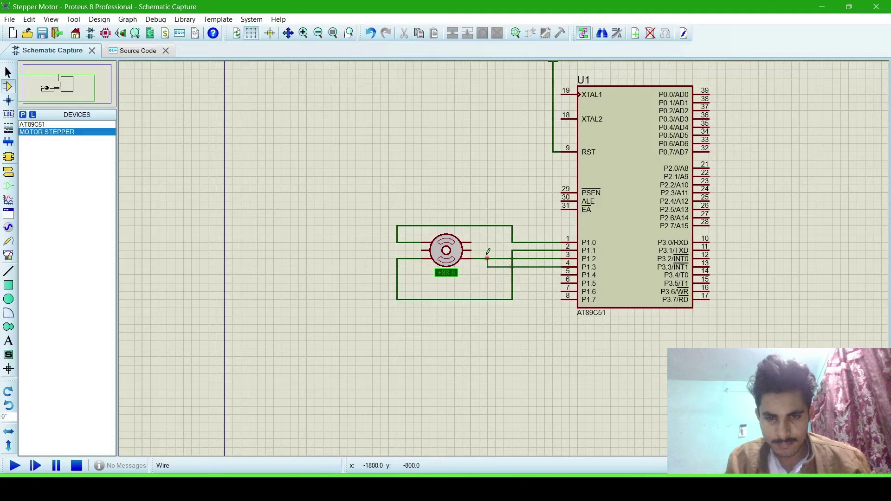
click(473, 239)
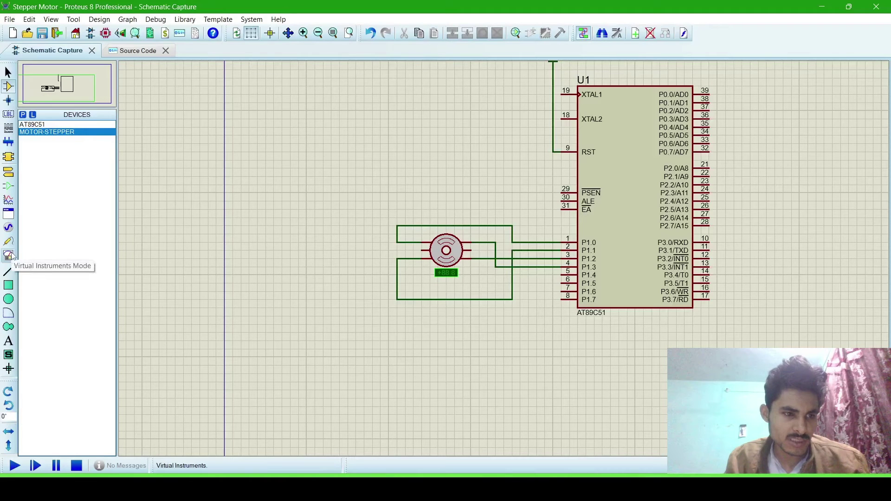
- Place a DC generator above the motor, wire it to both common pins, and open its properties
click(8, 227)
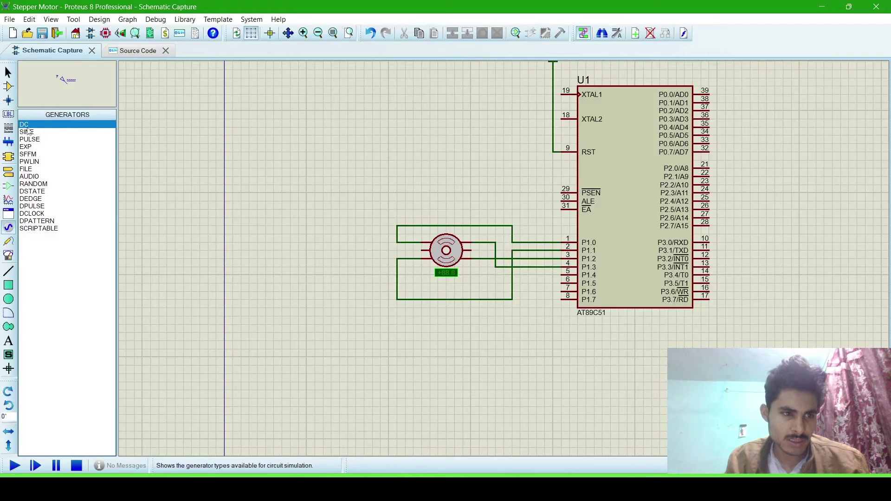
click(436, 190)
click(422, 250)
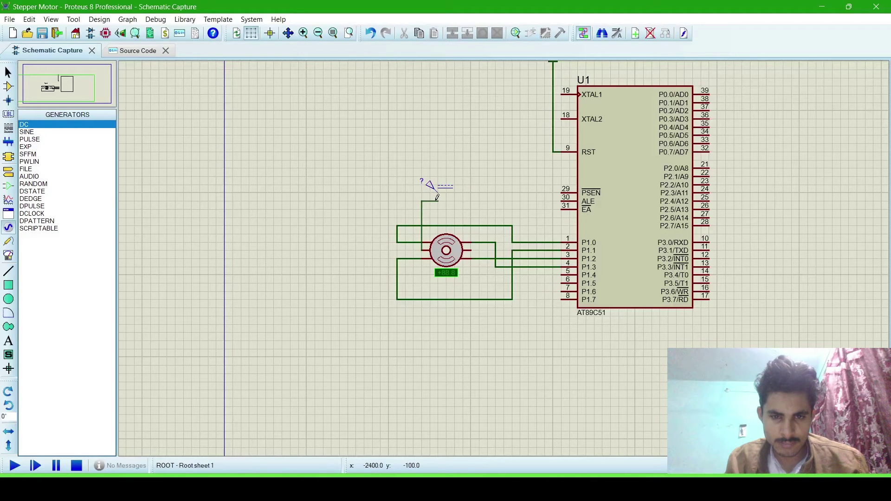
click(438, 193)
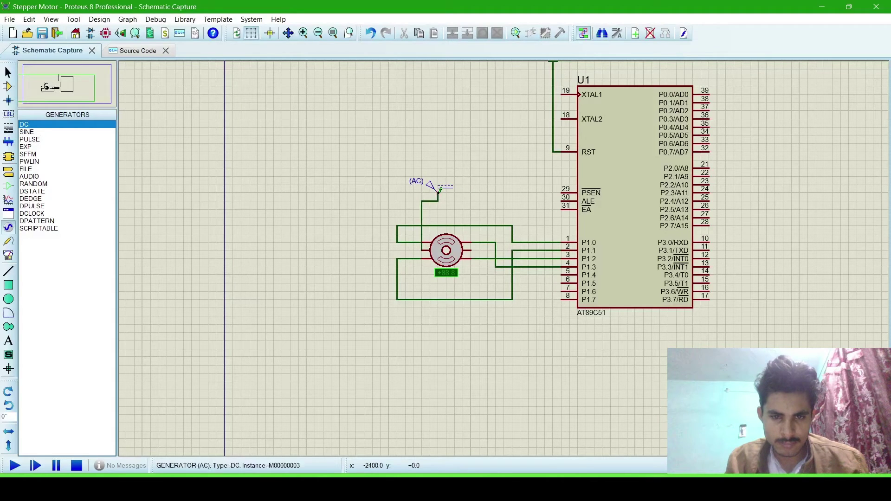
click(471, 250)
click(439, 201)
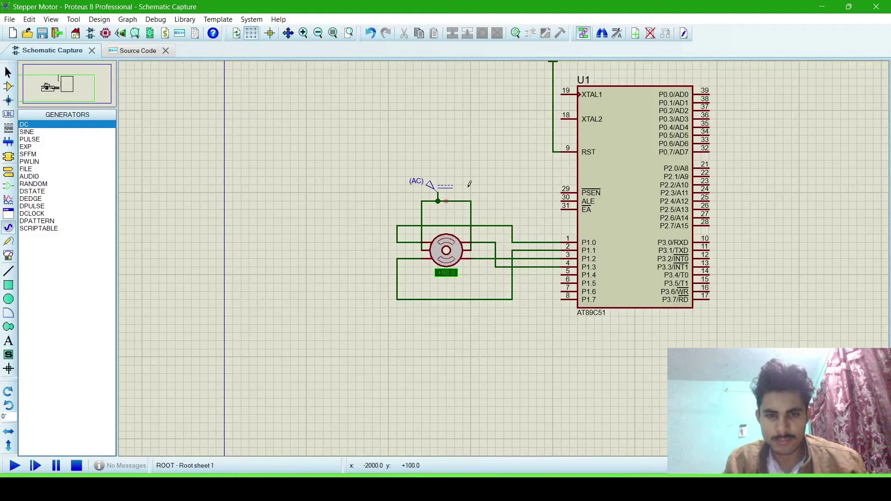
double_click(444, 191)
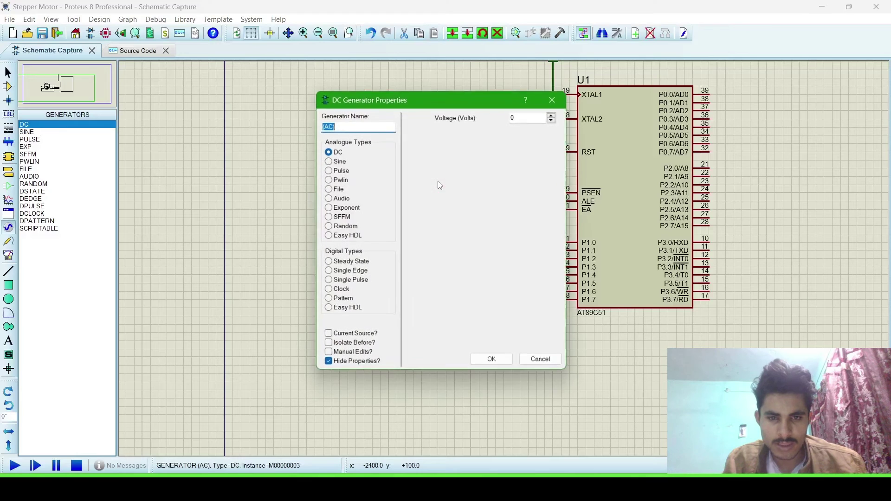
- Set the DC generator voltage to 15 V, then view the microcontroller's source code
click(522, 118)
key(BackSpace)
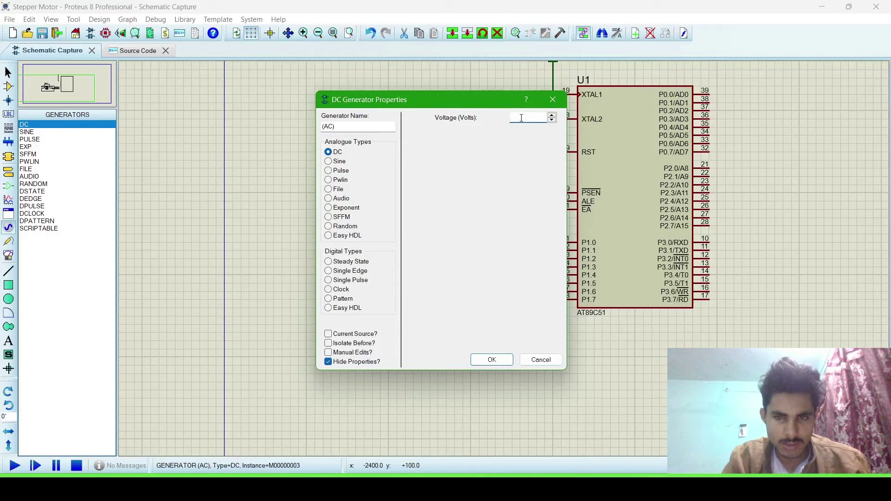
text(15)
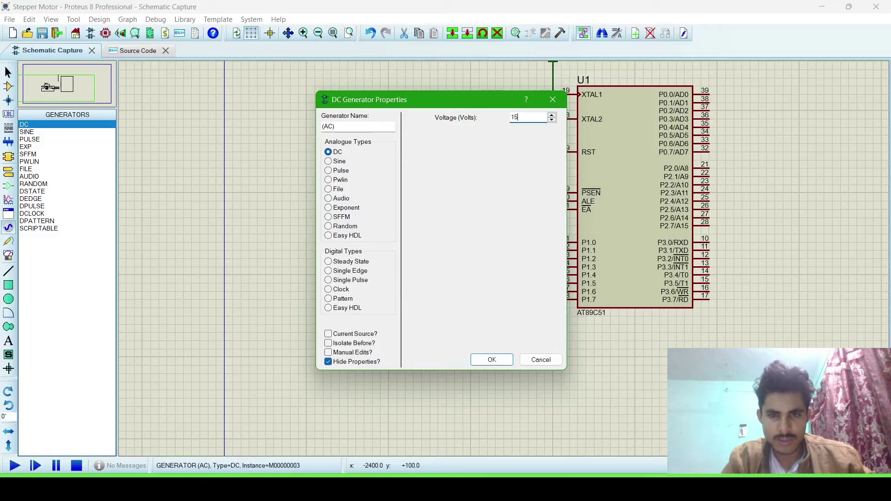
click(492, 359)
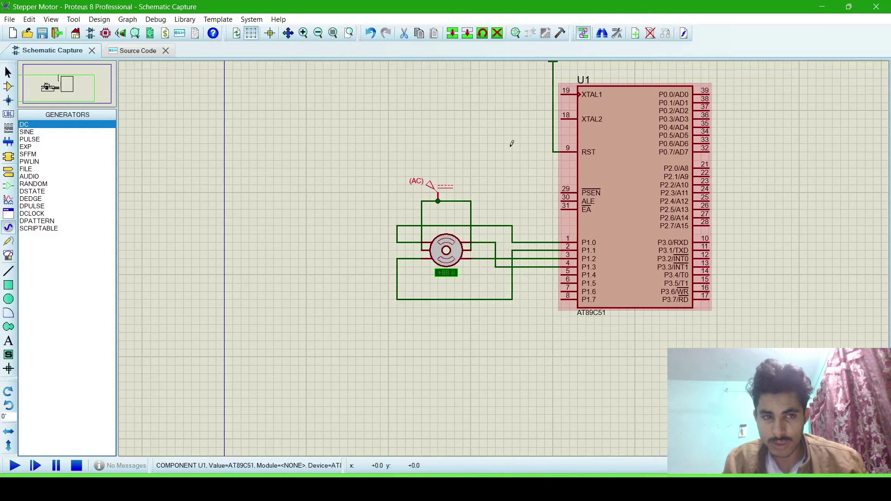
click(137, 50)
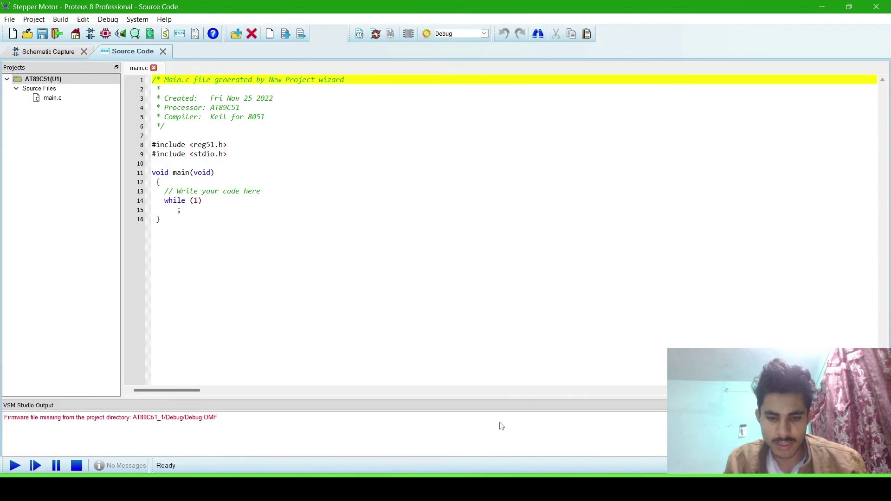
- Switch to the browser showing the GitHub repository of project files
key(alt+Tab)
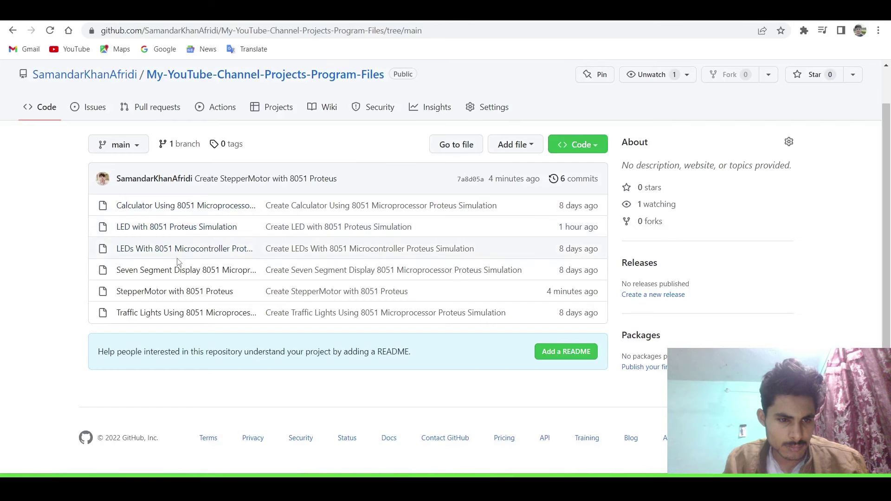
- Open the 'StepperMotor with 8051 Proteus' file on GitHub and select its full code listing
click(159, 293)
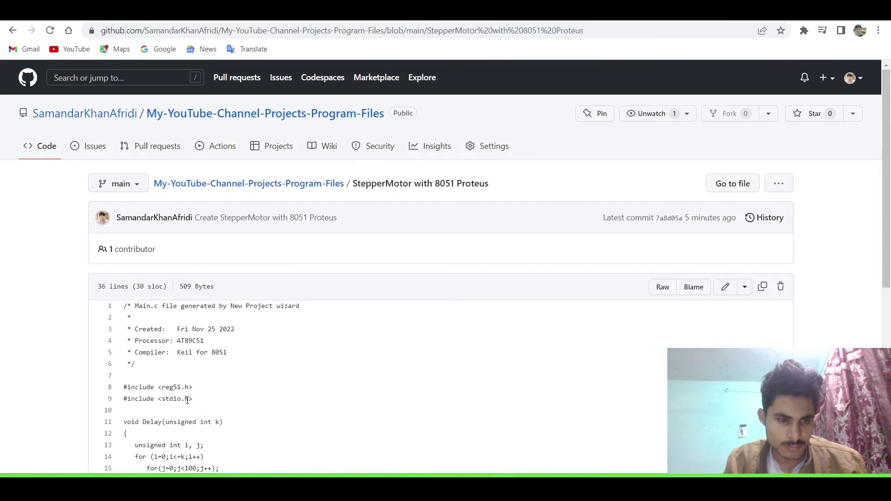
scroll(195, 405, down, 5)
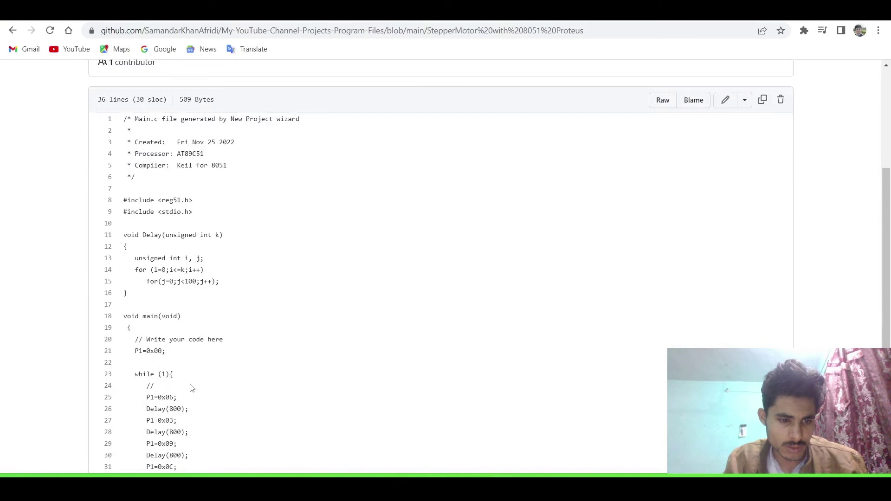
scroll(195, 405, down, 1)
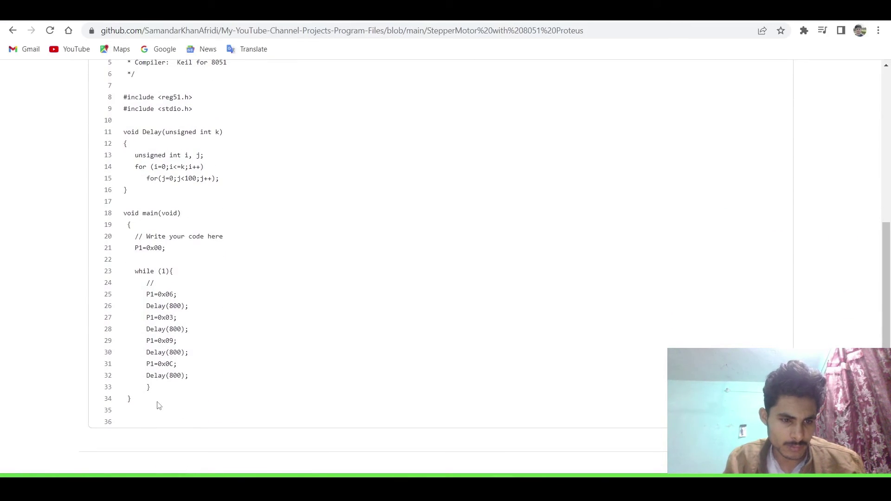
double_click(129, 399)
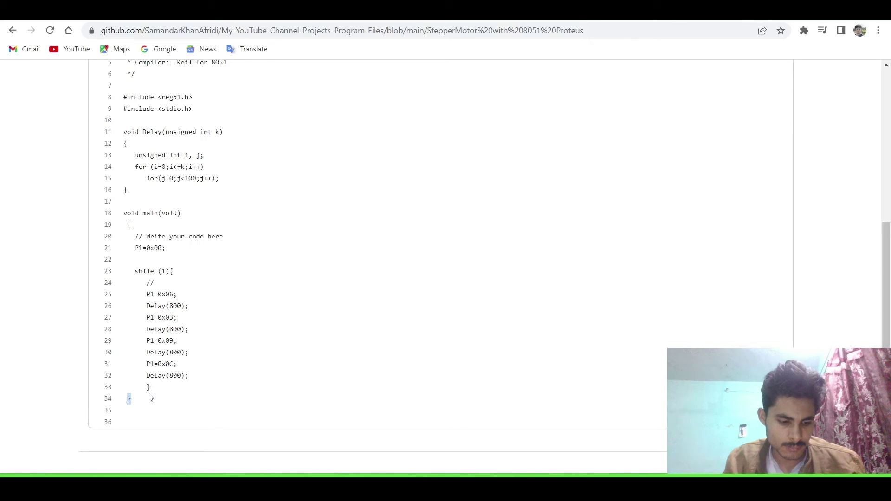
key(ctrl+a)
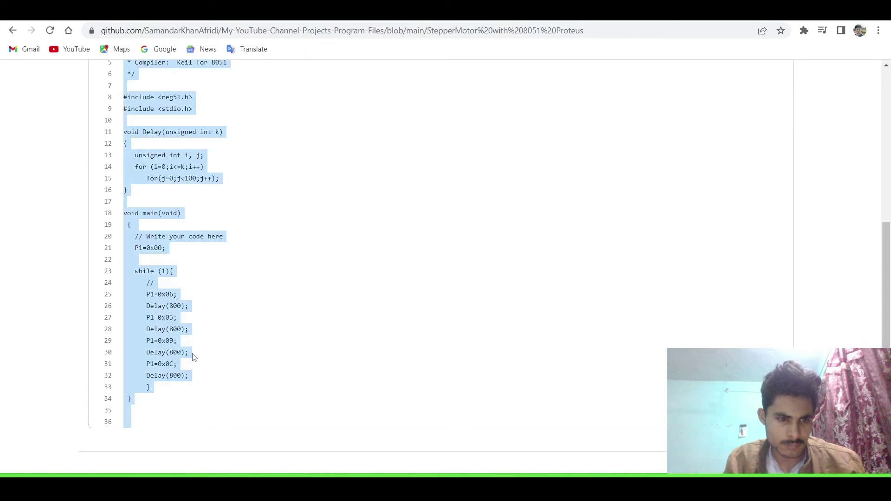
scroll(214, 330, up, 5)
scroll(235, 346, down, 3)
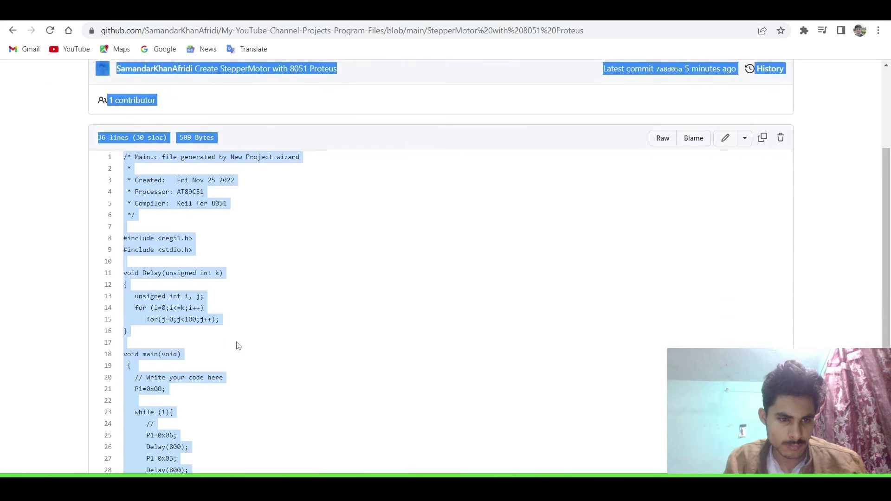
click(217, 240)
drag(120, 135, 161, 353)
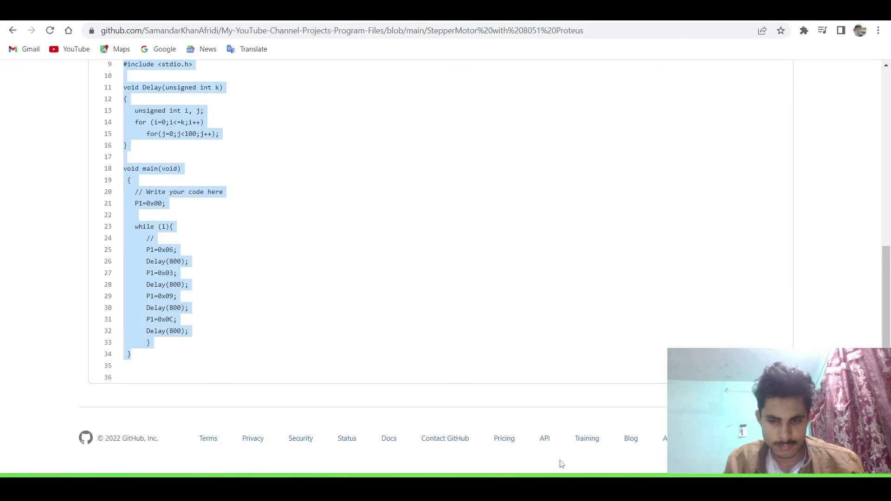
- Back in Proteus, replace all of main.c with the copied stepper-motor code
key(alt+Tab)
click(197, 242)
key(ctrl+a)
text(/* Main.c file generated by New Project wizard  *  * Created:   Fri Nov 25 2022  * Processor: AT89C51  * Compiler:  Keil for 8051  */  #include <reg51.h> #include <stdio.h>  void Delay(unsigned int k) {    unsigned int i, j;    for (i=0;i<=k;i++)       for(j=0;j<100;j++); }  void main(void)  {    // Write your code here    P1=0x00;     while (1){       //       P1=0x06;       Delay(800);       P1=0x03;       Delay(800);       P1=0x09;       Delay(800);       P1=0x0C;       Delay(800);       }  })
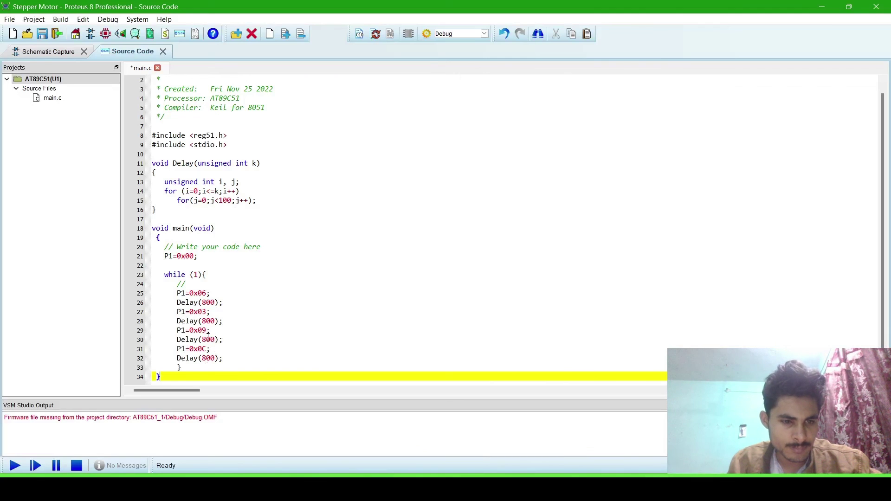
- Build the pasted stepper-motor code in main.c and start the schematic simulation
click(15, 466)
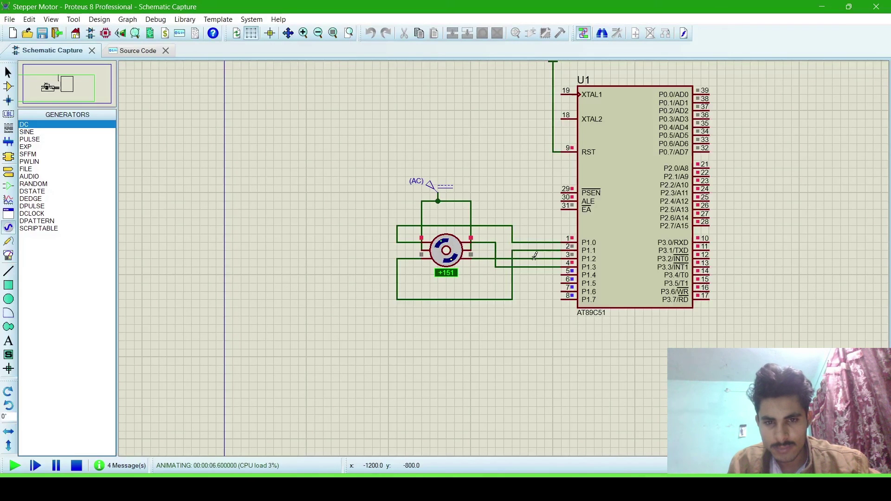
- Zoom out on the schematic while the stepper motor keeps rotating in the running simulation
scroll(536, 190, down, 1)
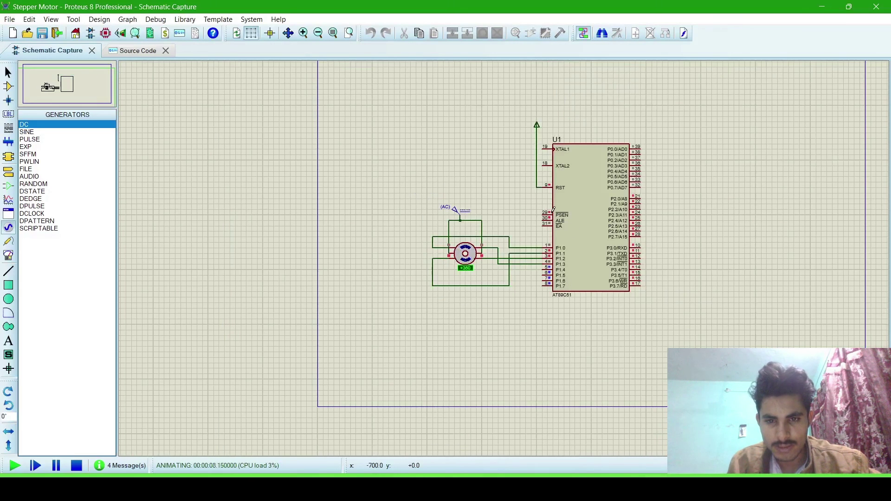